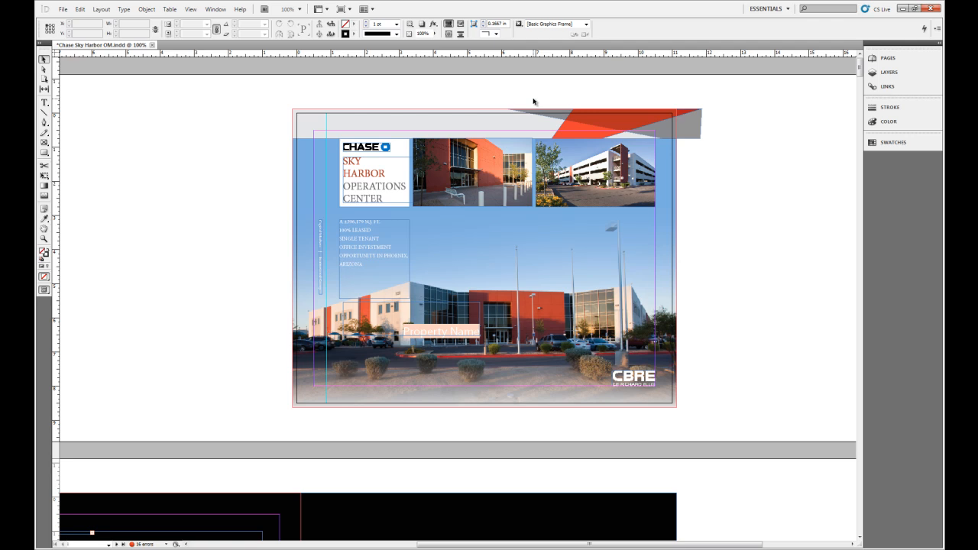
Set the page thumbnail size to Large in the Pages panel options and enlarge the panel to show more pages
left_click(101, 9)
mouse_move(116, 23)
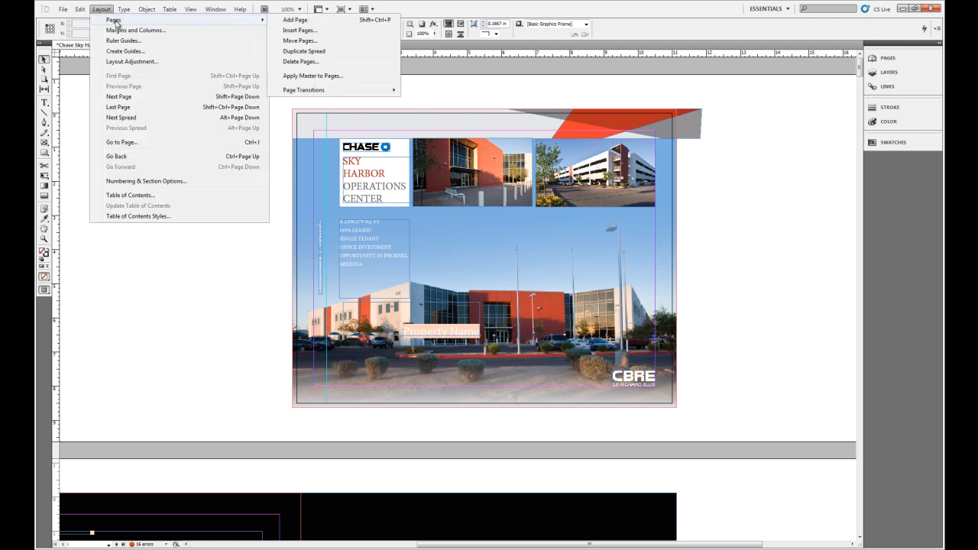
left_click(888, 60)
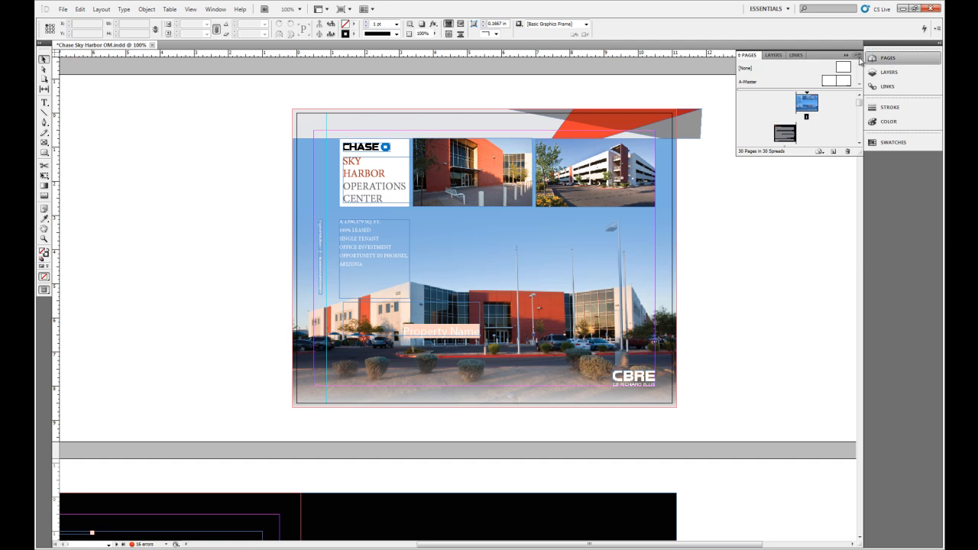
left_click(859, 59)
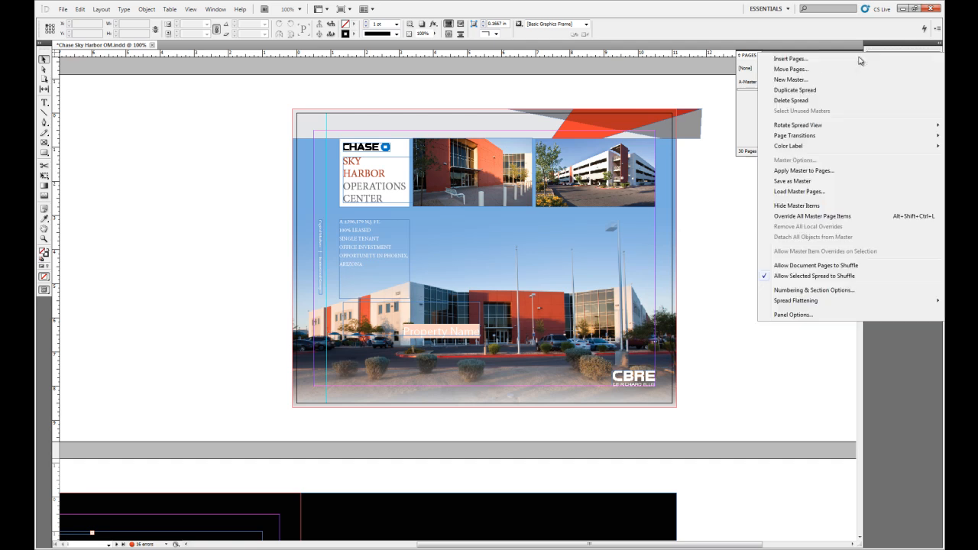
left_click(815, 316)
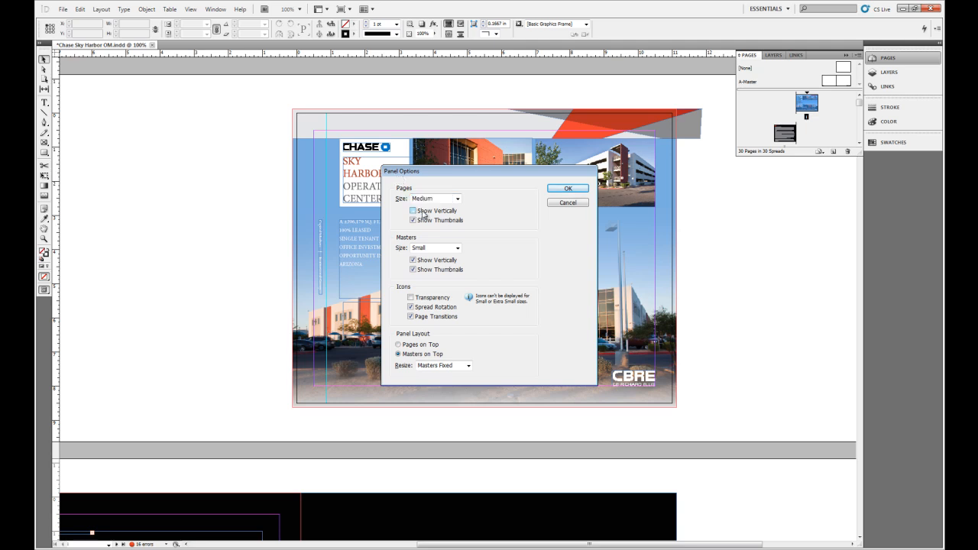
left_click(459, 199)
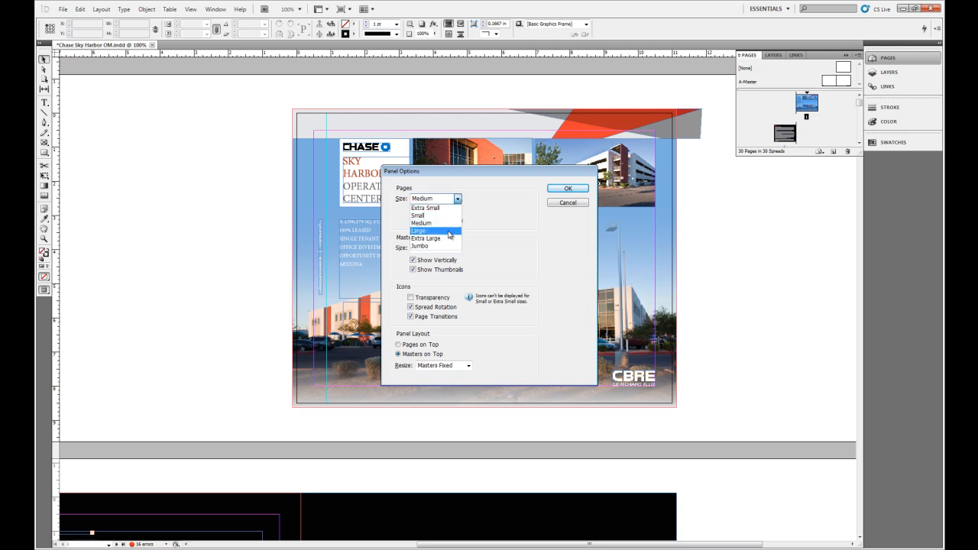
left_click(425, 230)
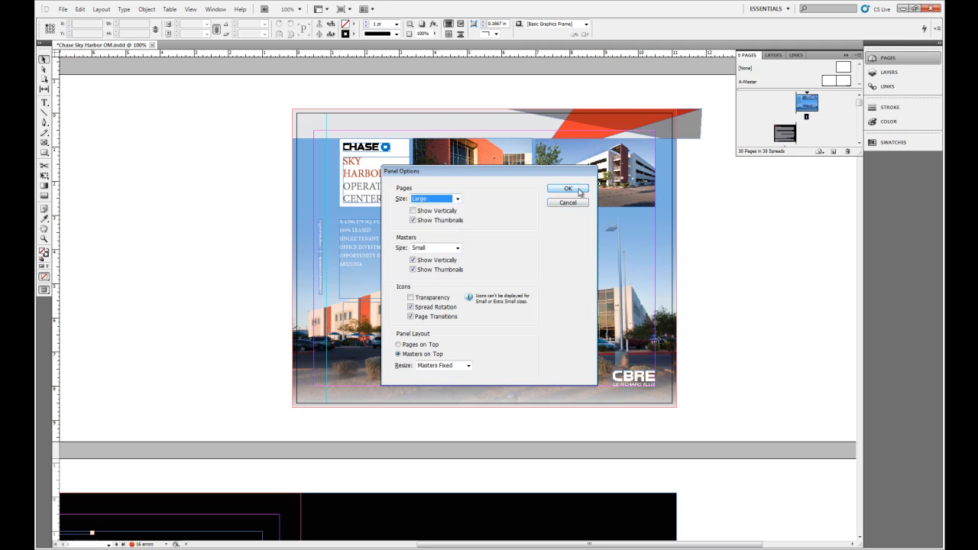
left_click(458, 200)
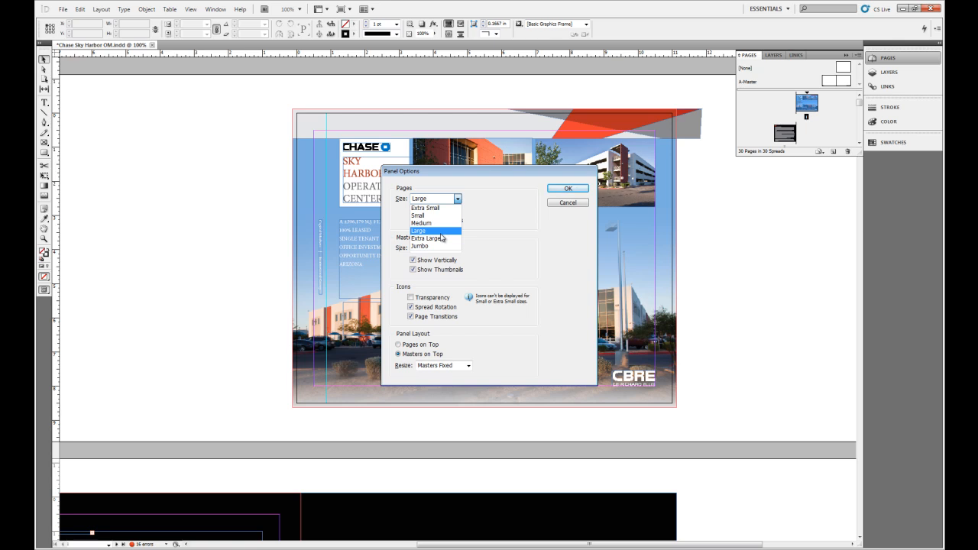
left_click(441, 232)
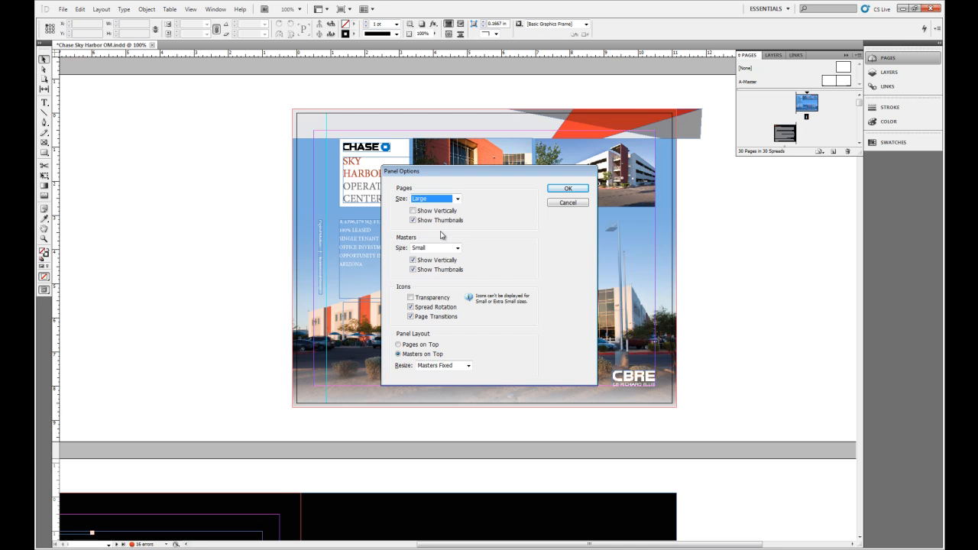
left_click(583, 189)
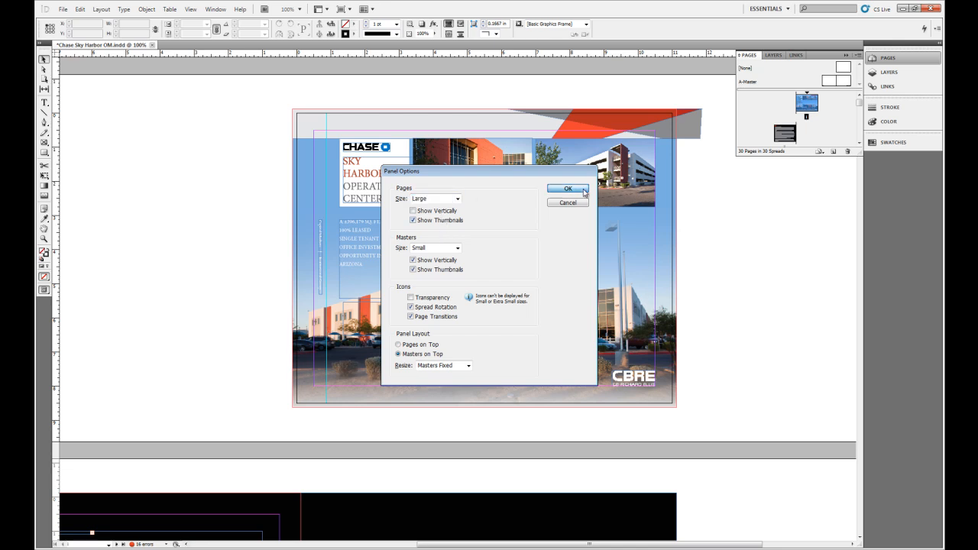
left_click_drag(859, 152, 861, 222)
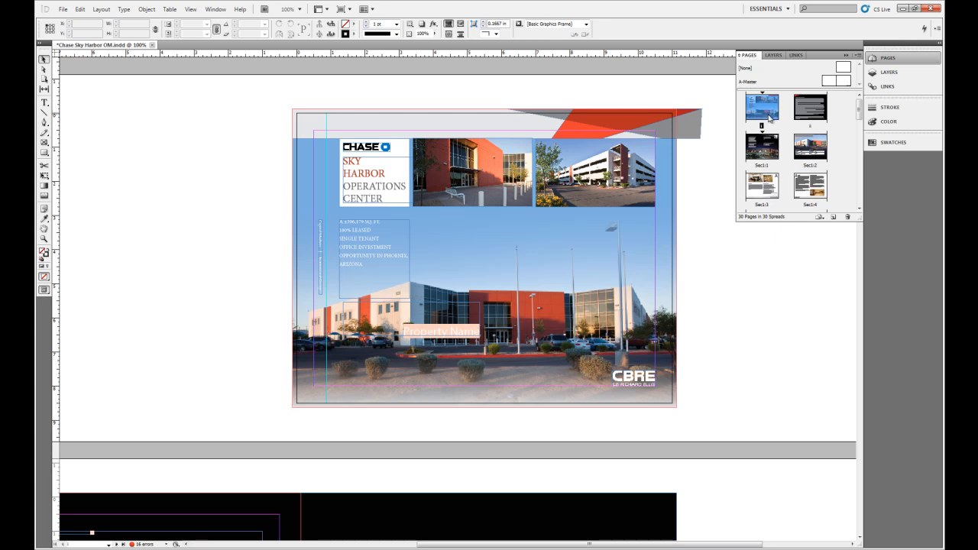
Add a new page after page Sec1:3 and delete it again
left_click_drag(769, 117, 767, 194)
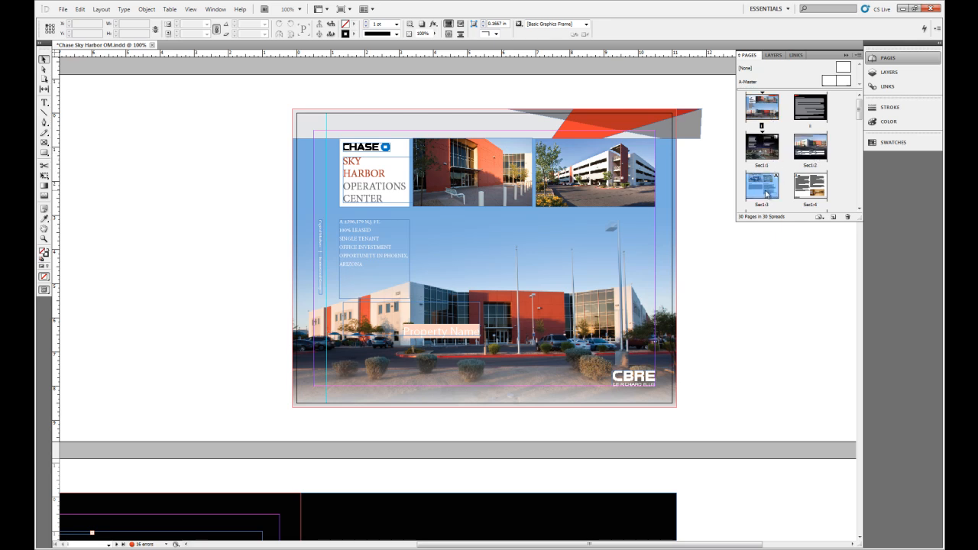
left_click(834, 218)
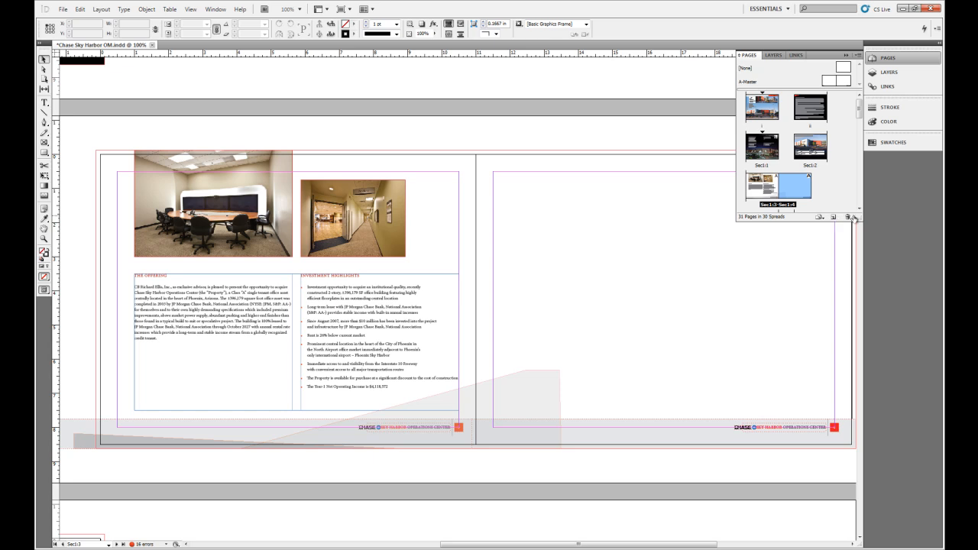
left_click(848, 218)
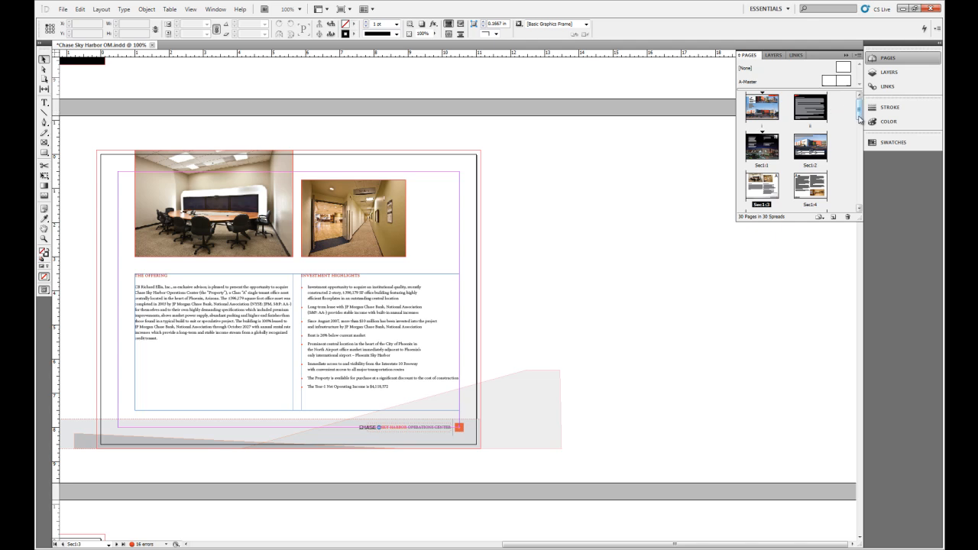
Try to move the cover page into the same spread as page Sec1:1 and undo the move
left_click(770, 112)
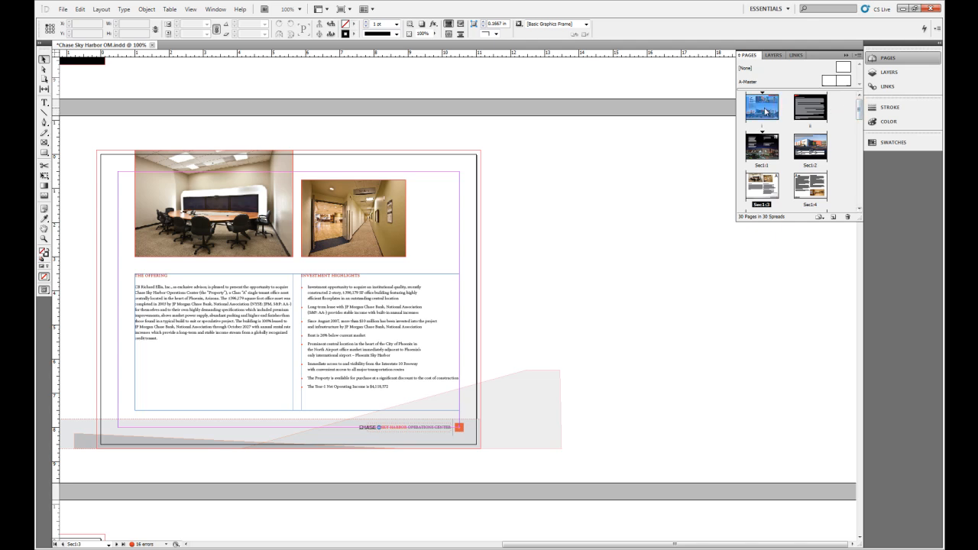
left_click_drag(762, 107, 781, 153)
left_click_drag(781, 154, 781, 154)
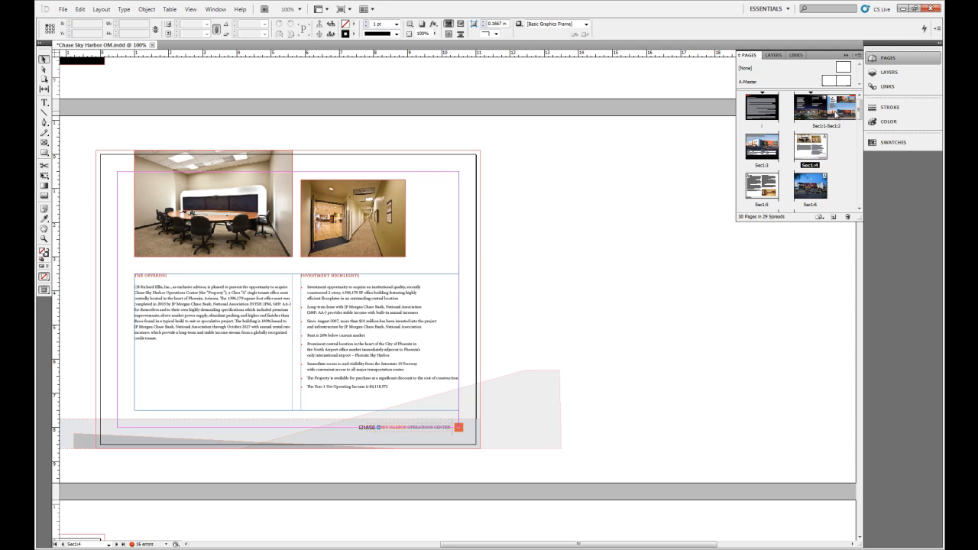
left_click(836, 113)
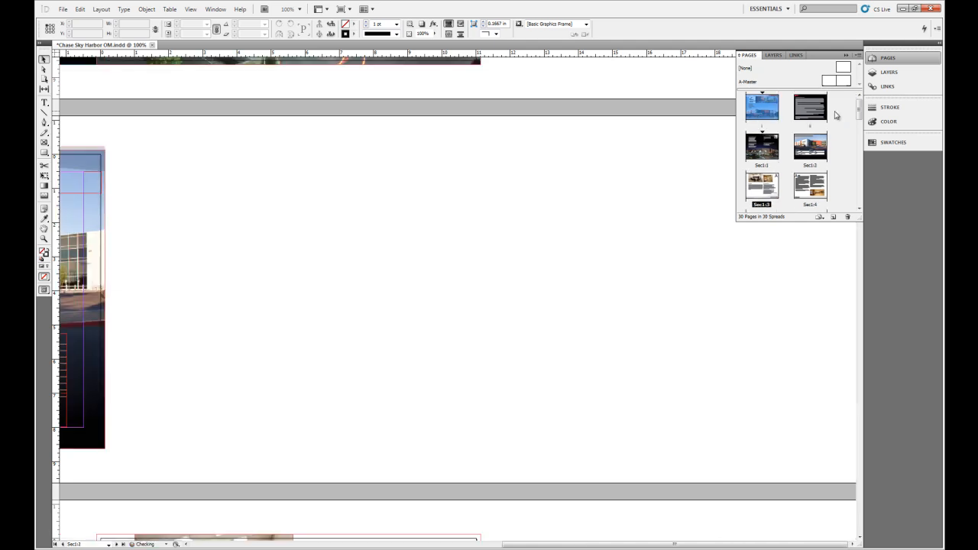
Try to move the cover page to its own spread after page Sec1:1 and undo the move
left_click(774, 107)
left_click_drag(776, 107, 789, 156)
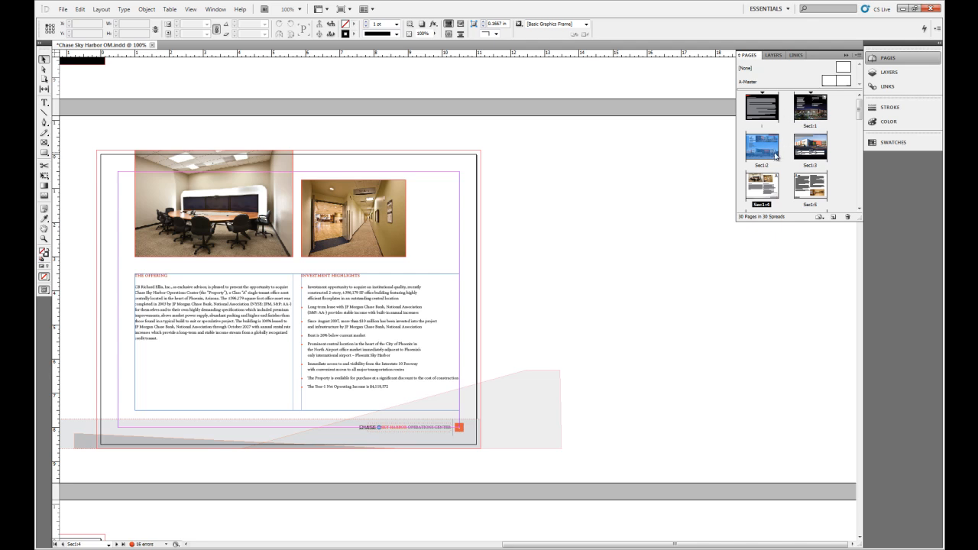
key("ctrl+z")
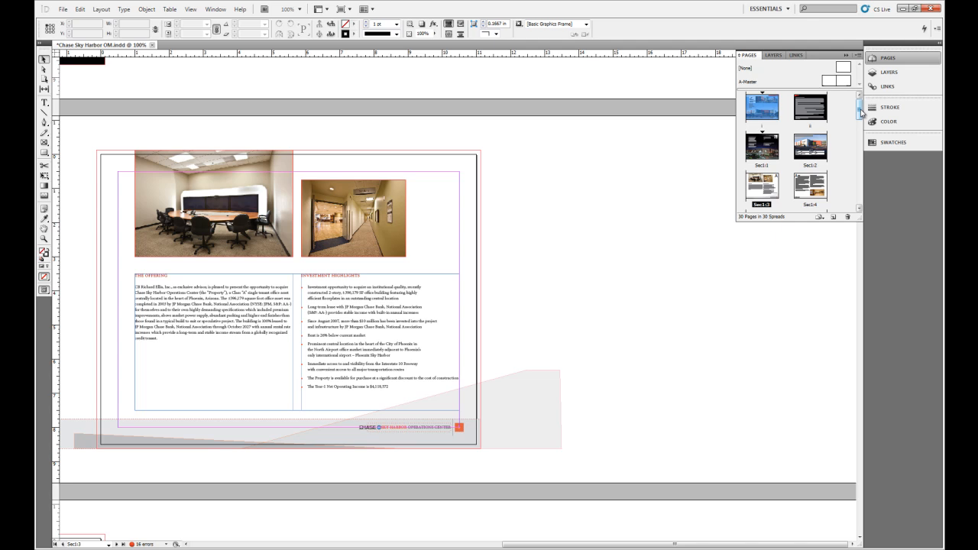
Try to move the non-adjacent pages ii, Sec1:3 and Sec1:6 together into one spread and undo the move
left_click(812, 114)
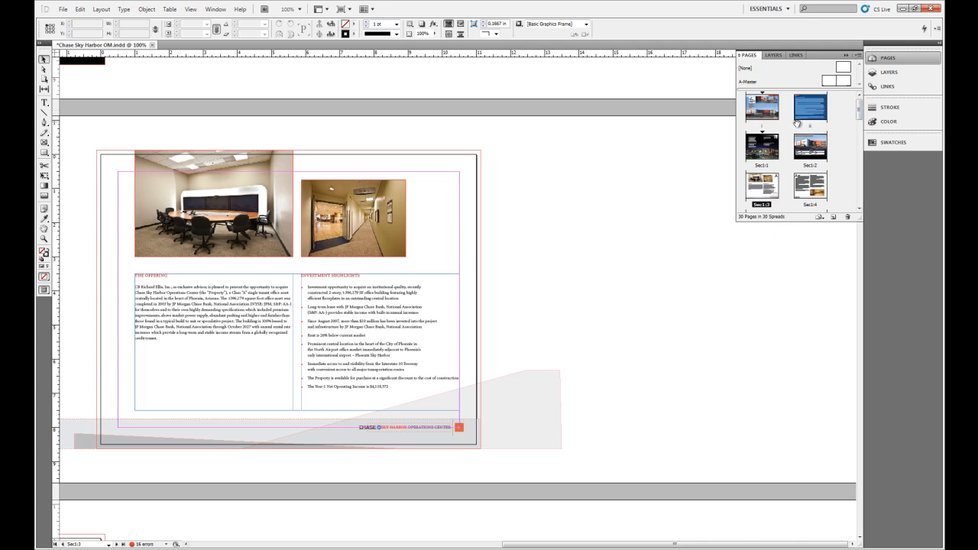
left_click(770, 193)
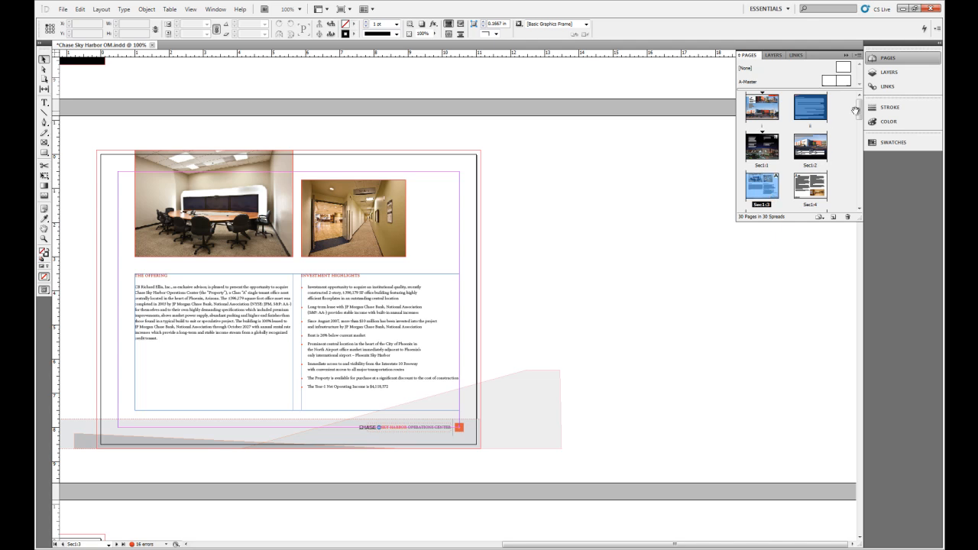
scroll(841, 138, "down", 2)
left_click(814, 188, "ctrl")
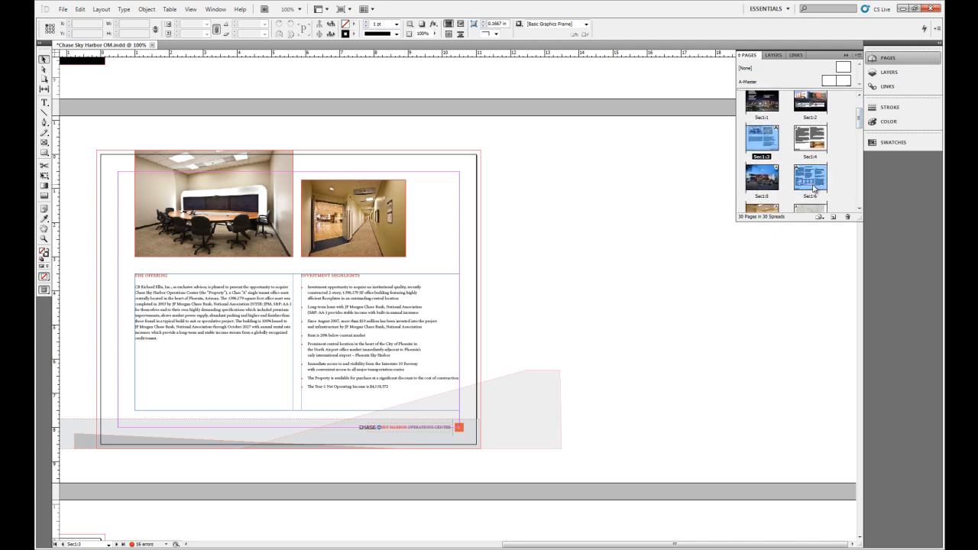
left_click_drag(773, 148, 772, 147)
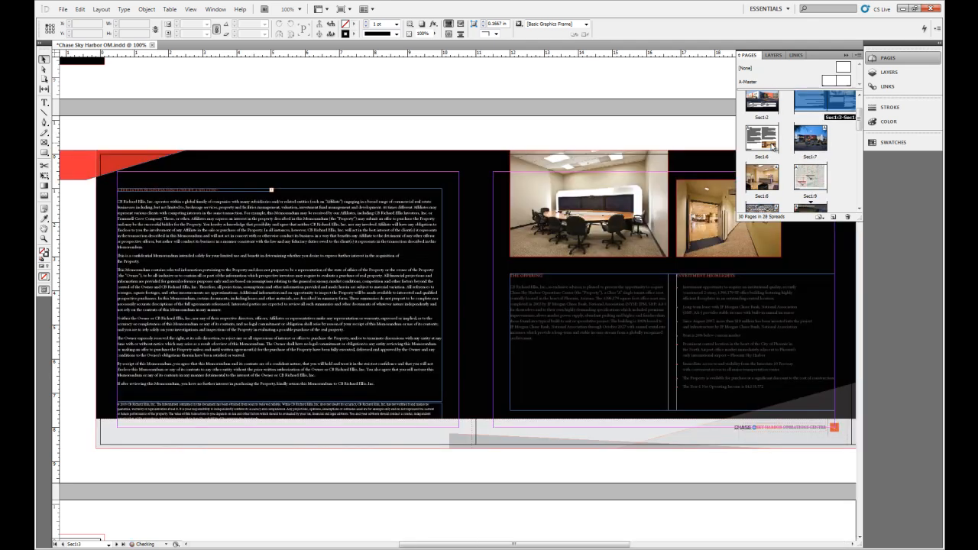
key("ctrl+z")
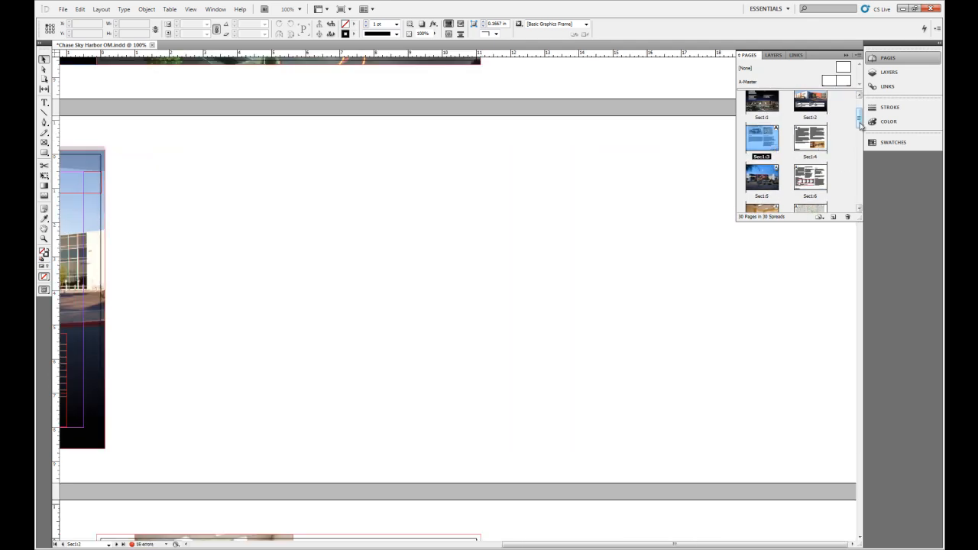
left_click_drag(861, 126, 861, 113)
left_click(815, 117)
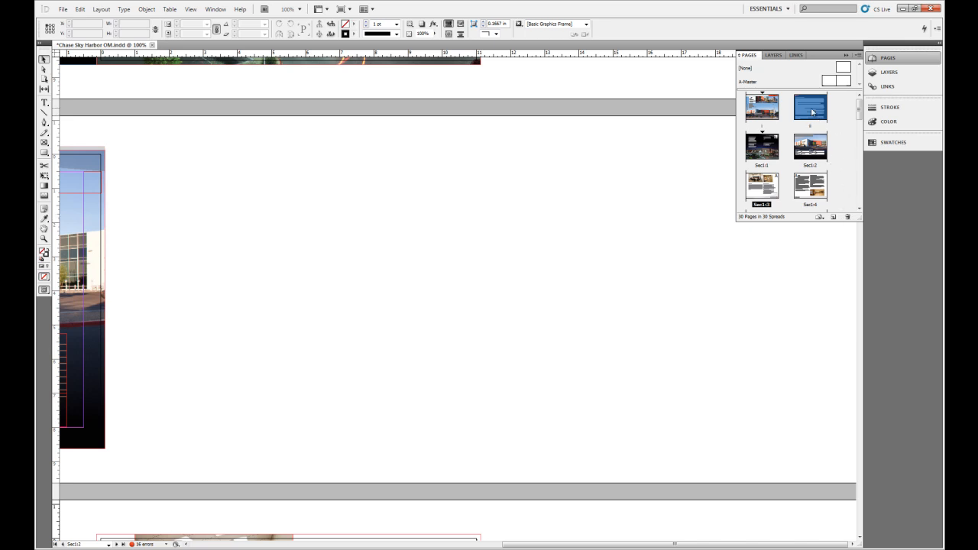
mouse_move(812, 109)
left_mouse_down()
mouse_move(849, 176)
mouse_move(849, 219)
mouse_move(841, 134)
mouse_move(822, 115)
left_mouse_up()
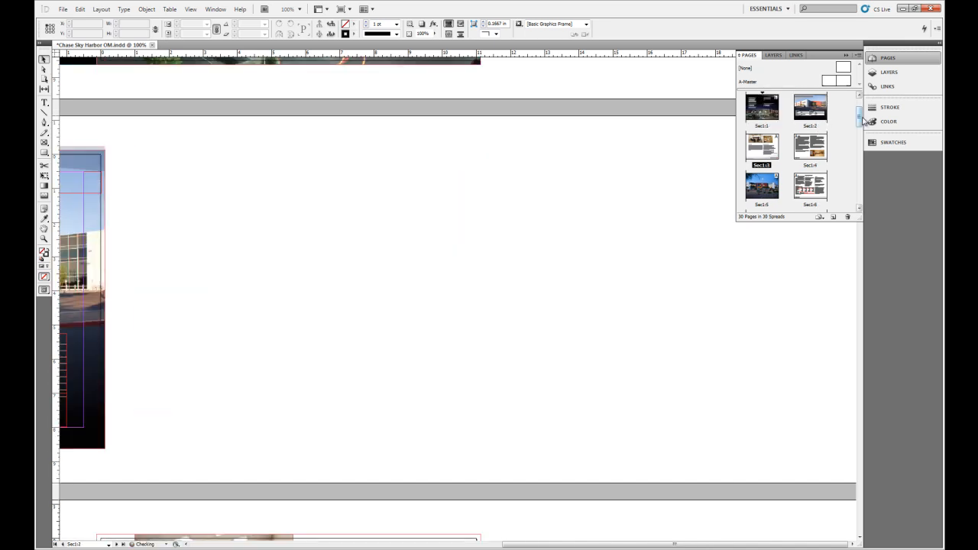
left_click_drag(861, 117, 859, 102)
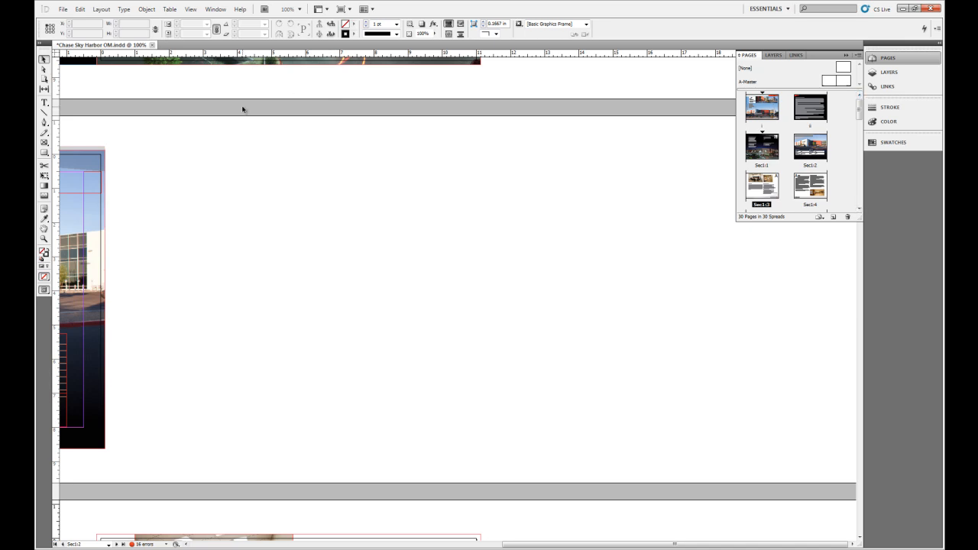
Create a new one-page Letter document with the default print settings and return to the Chase Sky Harbor OM document
key("ctrl+n")
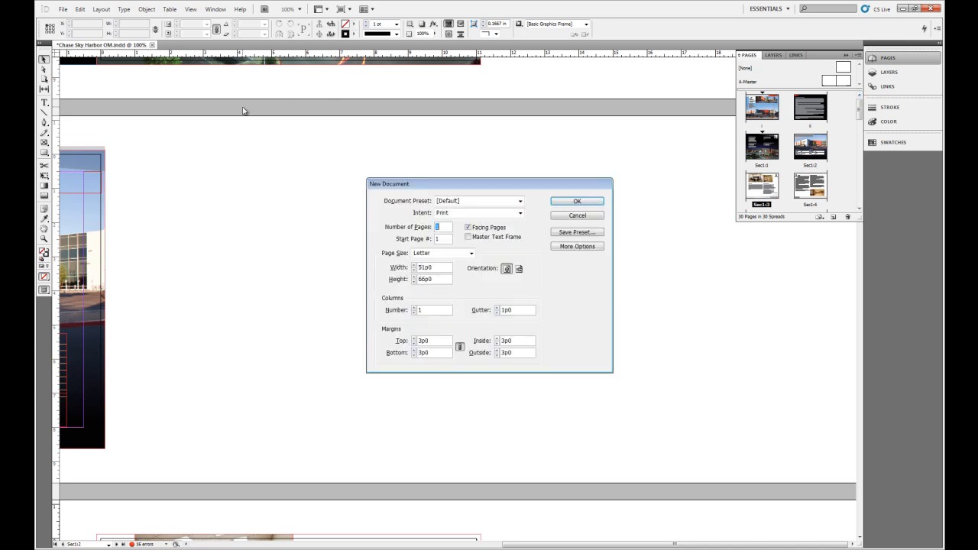
left_click(575, 202)
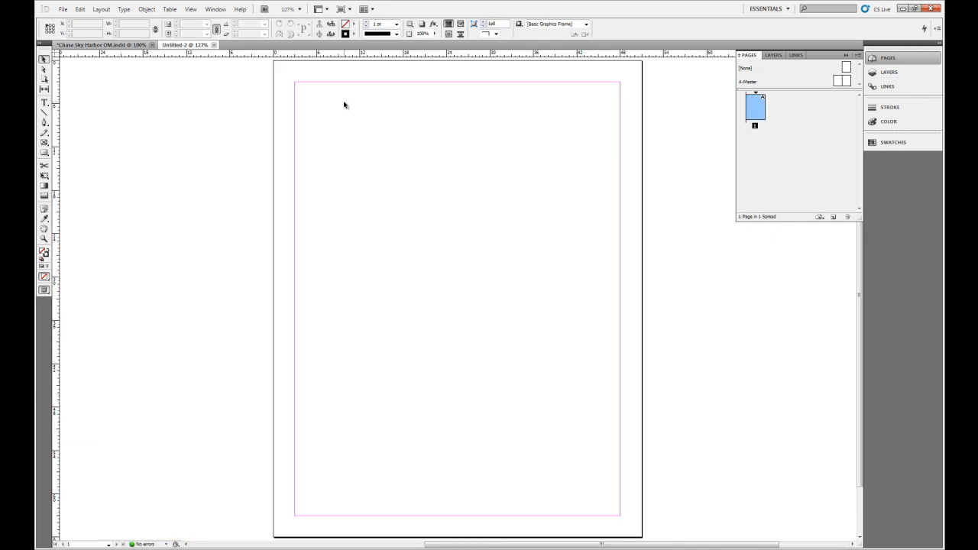
left_click(109, 46)
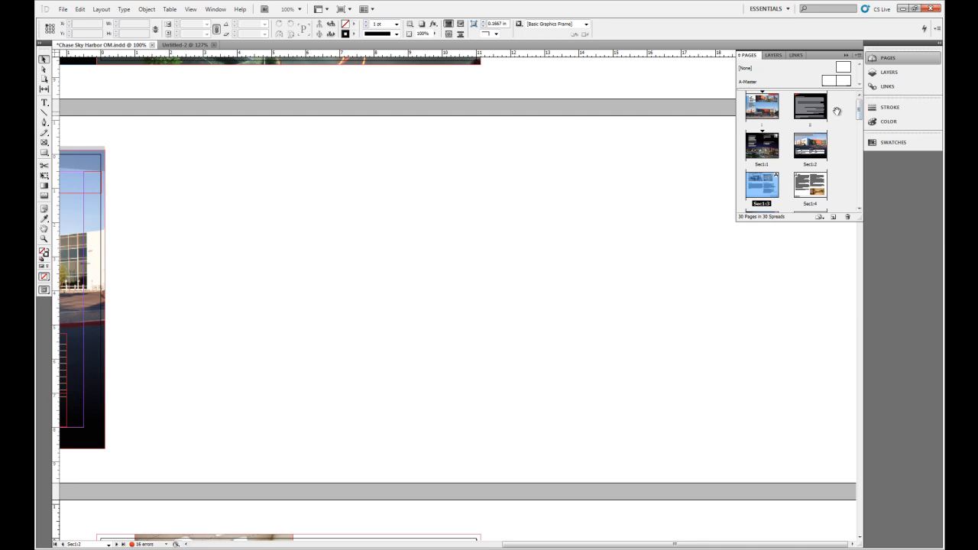
Move pages ii, Sec1:4, Sec1:8 and Sec2:11 together into the Untitled-2 document after page 1, without deleting the originals
left_click(810, 114)
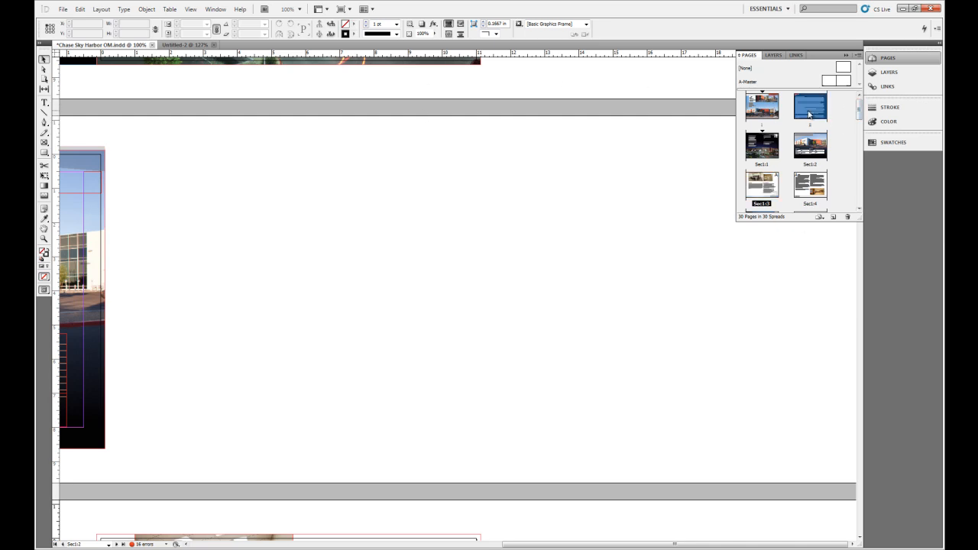
left_click(810, 187, "ctrl")
left_click_drag(863, 109, 863, 140)
left_click(820, 178, "ctrl")
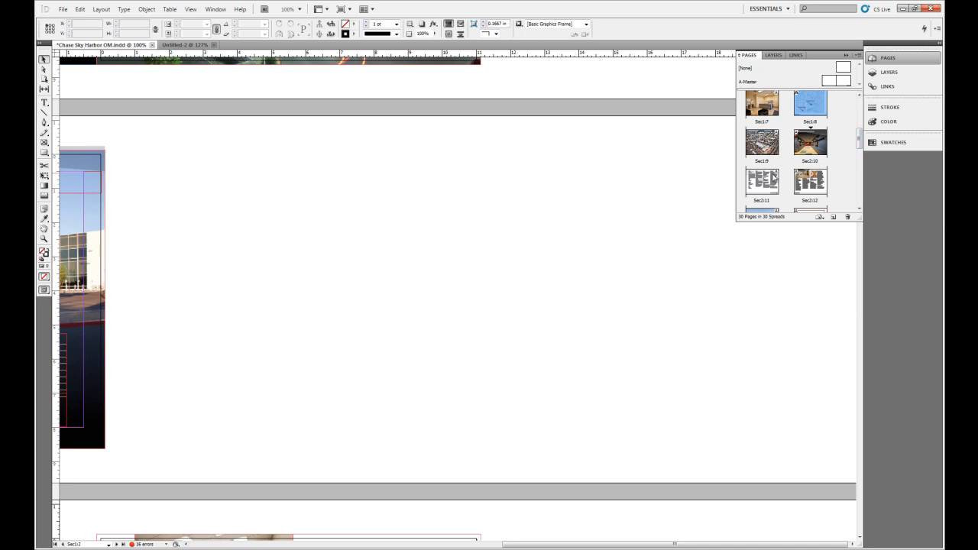
left_click(763, 184, "ctrl")
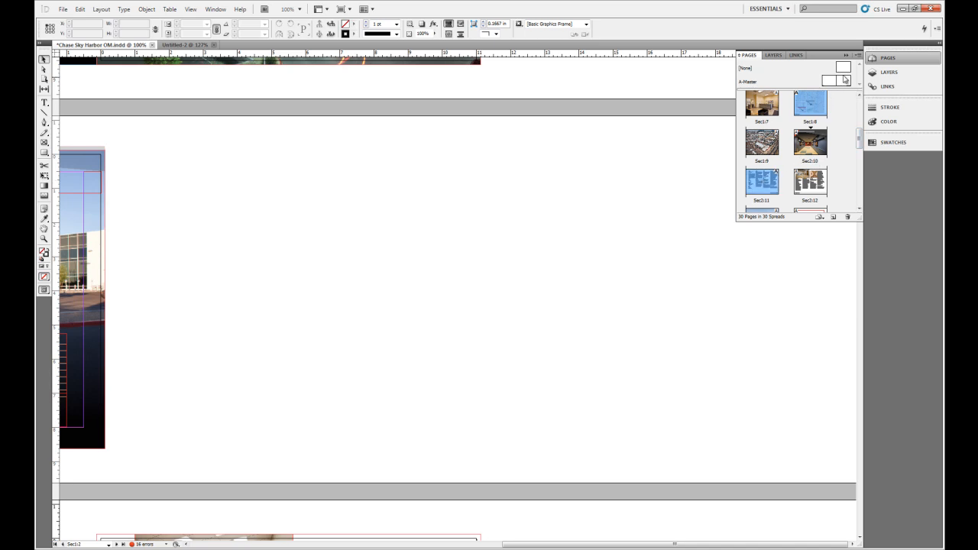
left_click(860, 57)
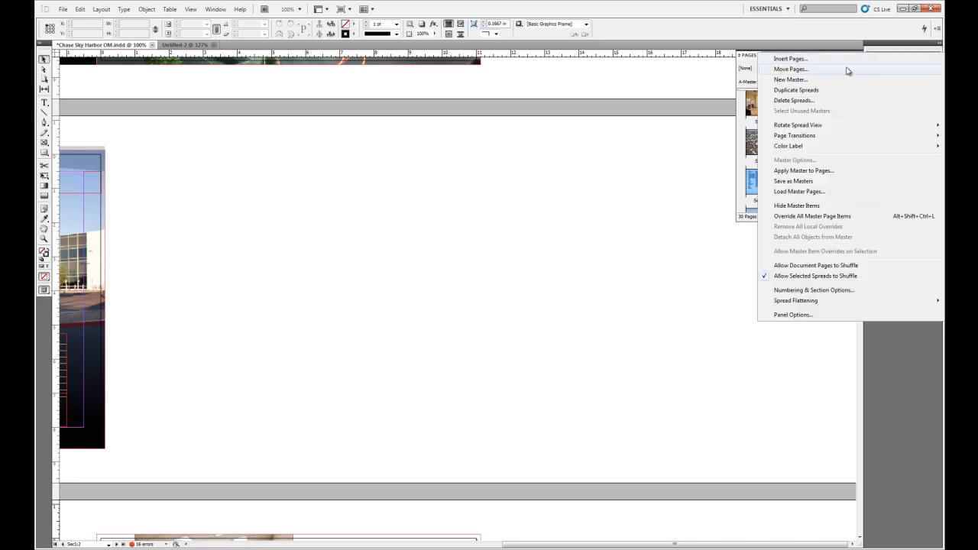
left_click(848, 70)
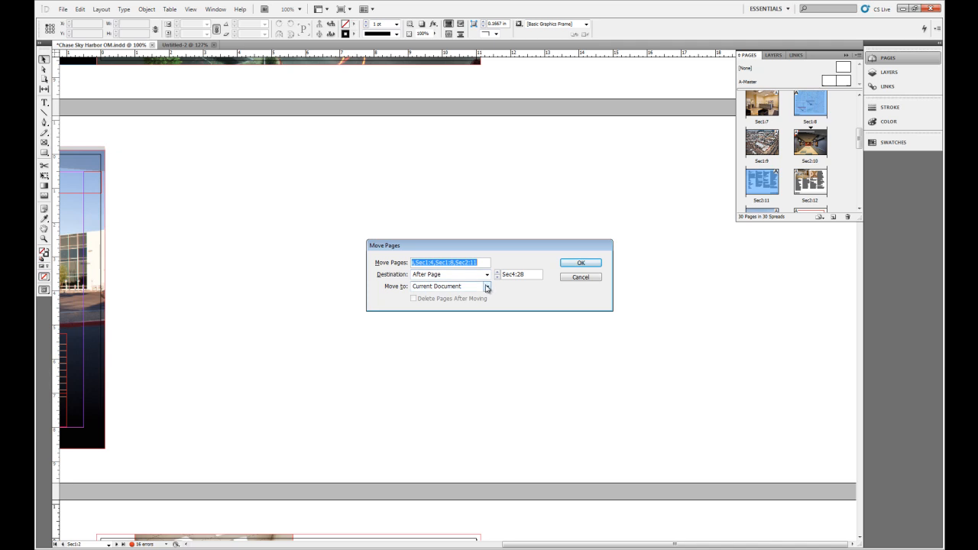
left_click(487, 288)
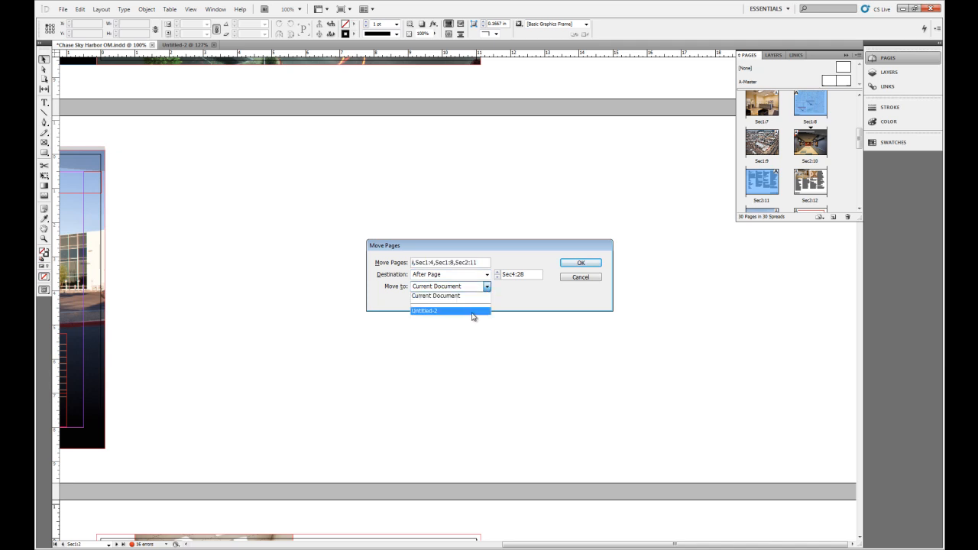
left_click(473, 311)
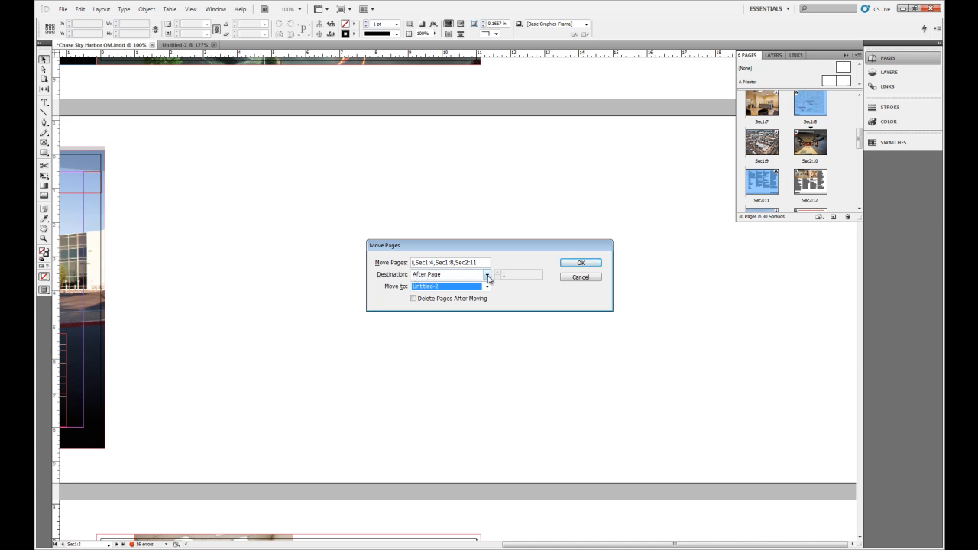
left_click(487, 275)
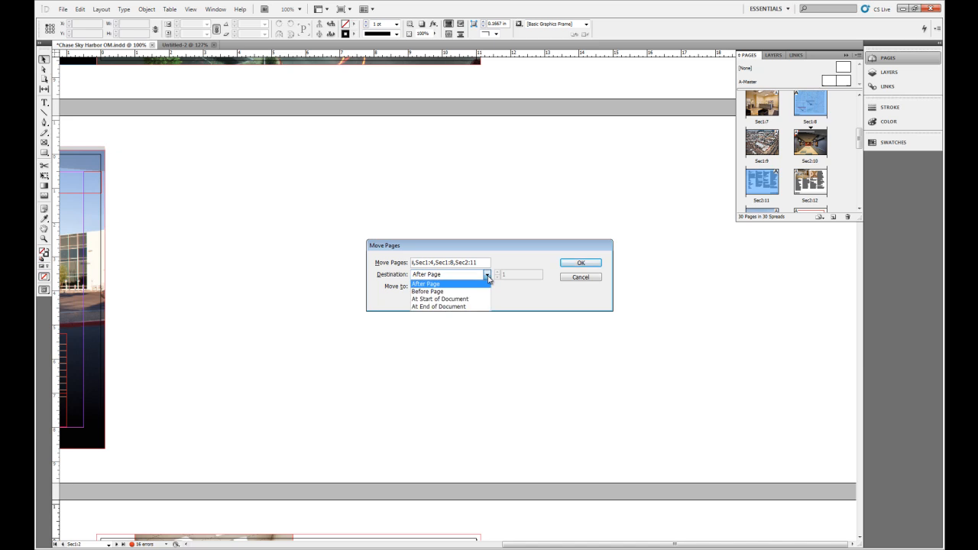
left_click(488, 282)
left_click(578, 264)
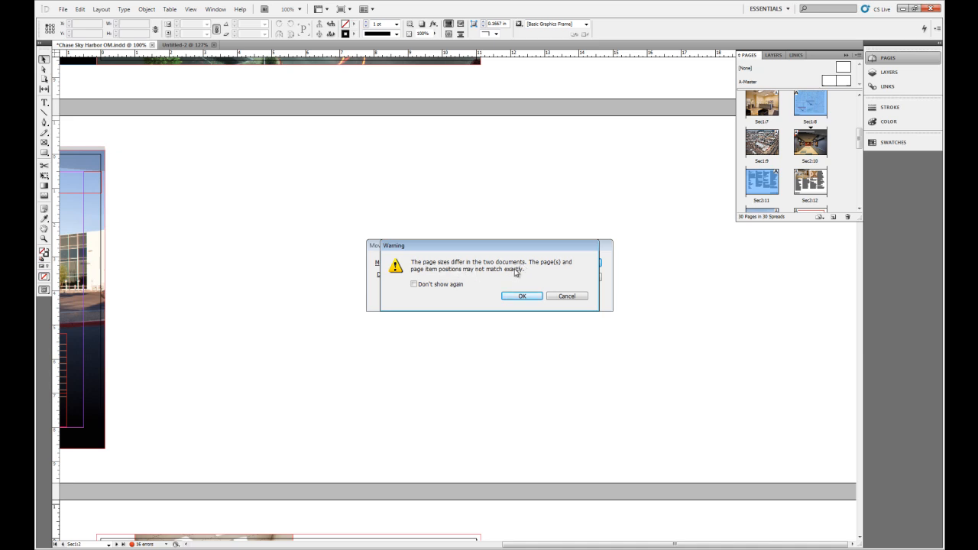
left_click(522, 296)
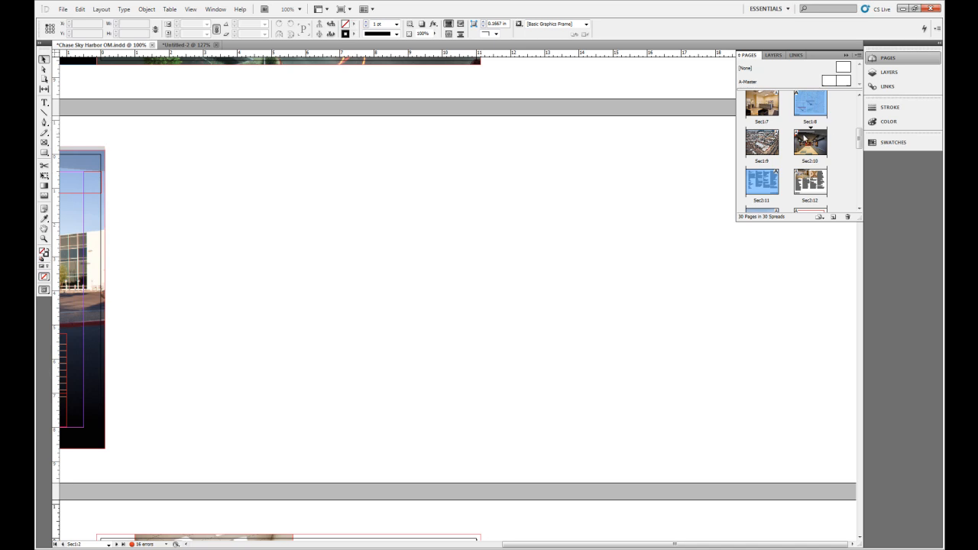
Check that the original pages remain in the source document, and inspect the transferred pages and blank page 1 in Untitled-2
left_click_drag(859, 143, 859, 113)
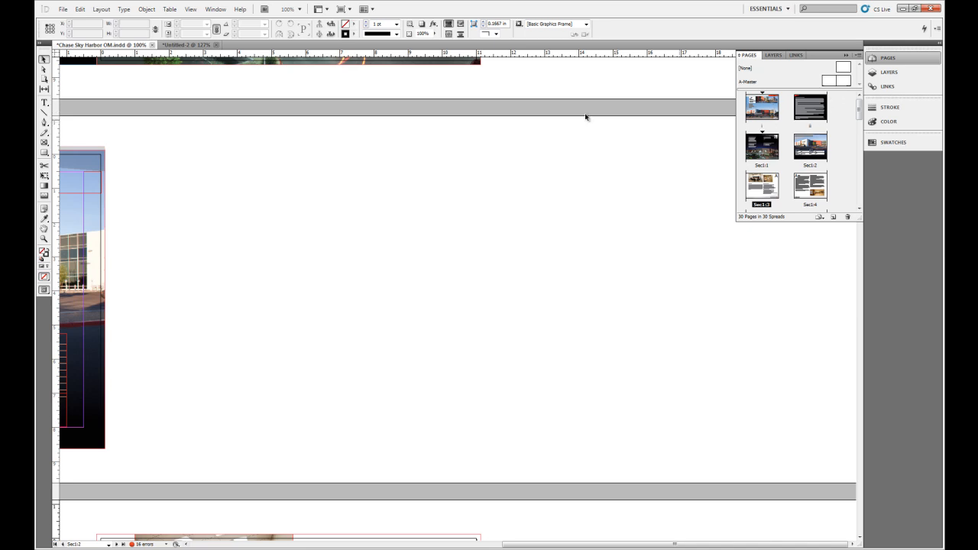
left_click(197, 45)
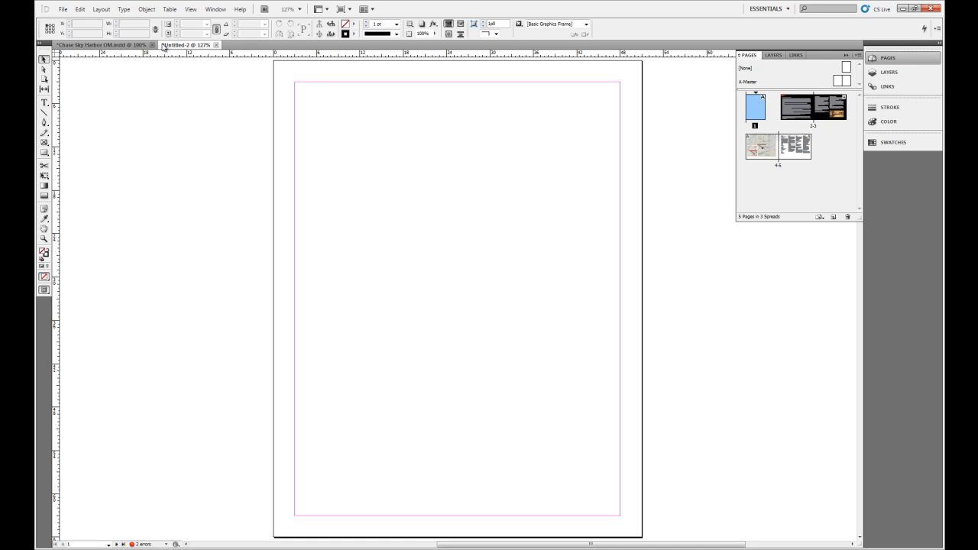
left_click(800, 119)
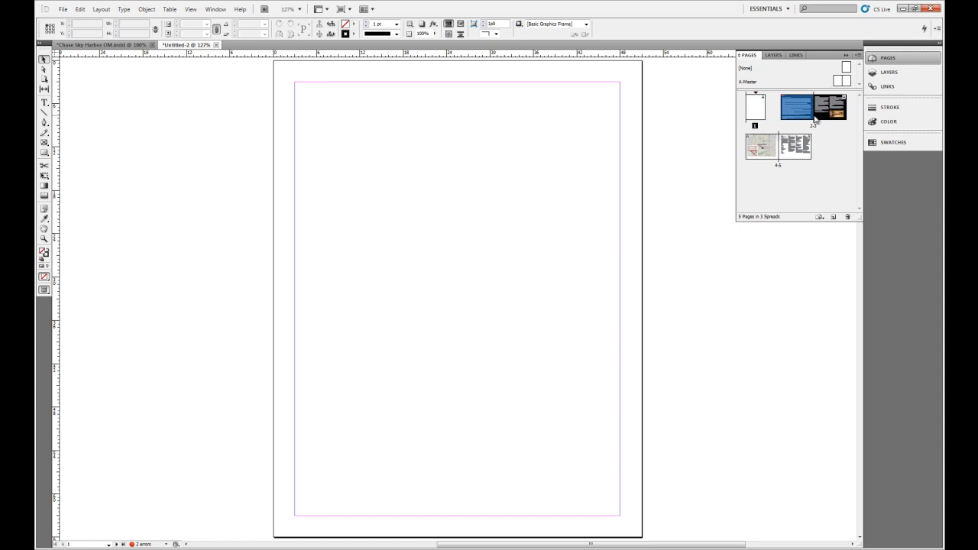
double_click(824, 115)
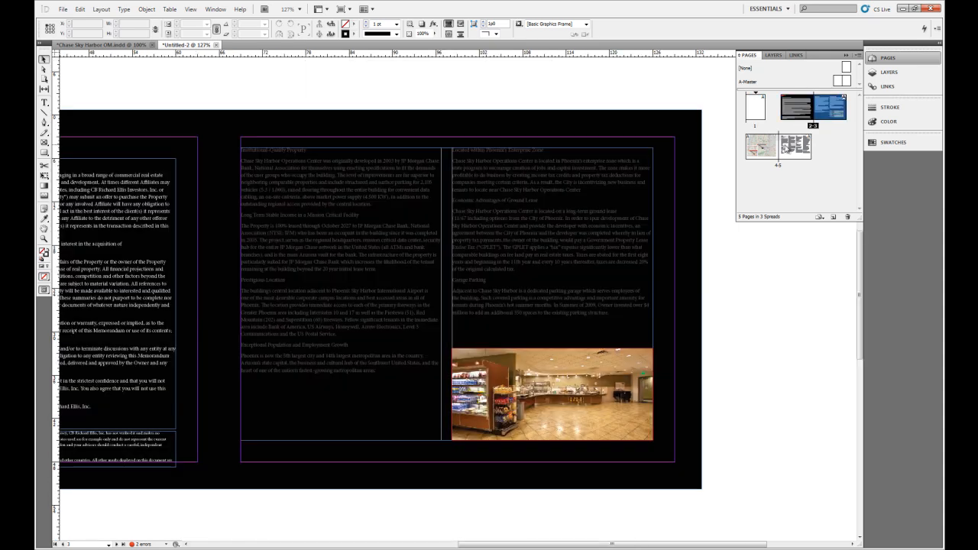
left_click(785, 150)
double_click(785, 150)
double_click(773, 151)
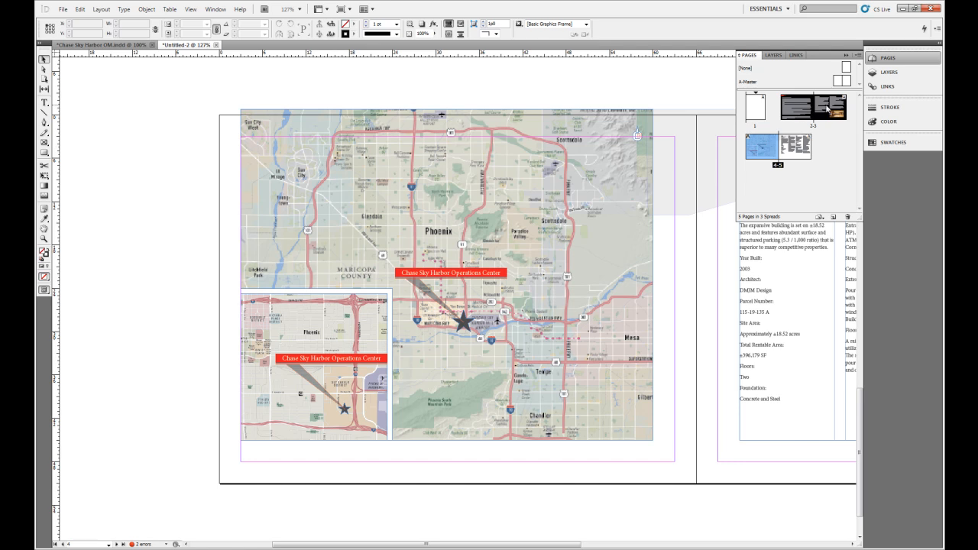
double_click(798, 111)
double_click(757, 111)
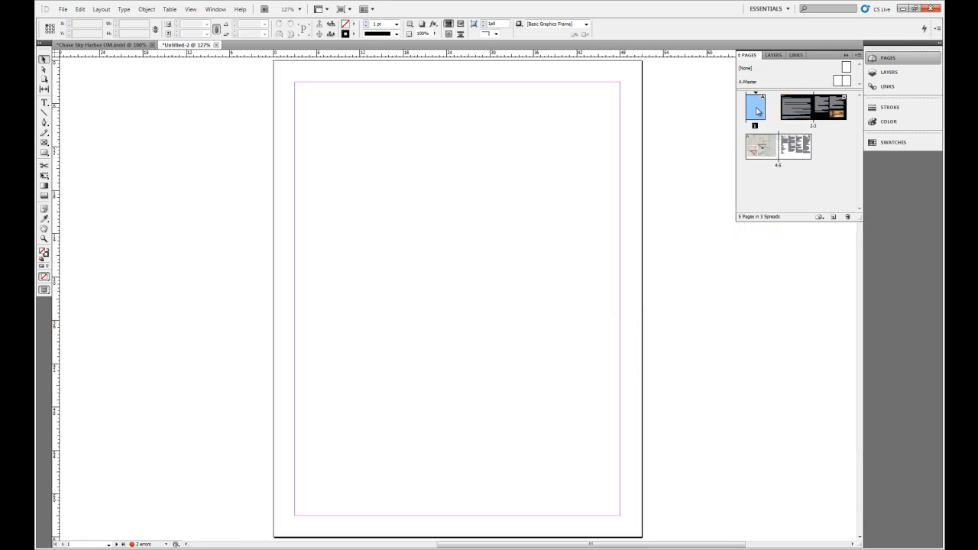
Close the Untitled-2 document without saving its changes
left_click(217, 45)
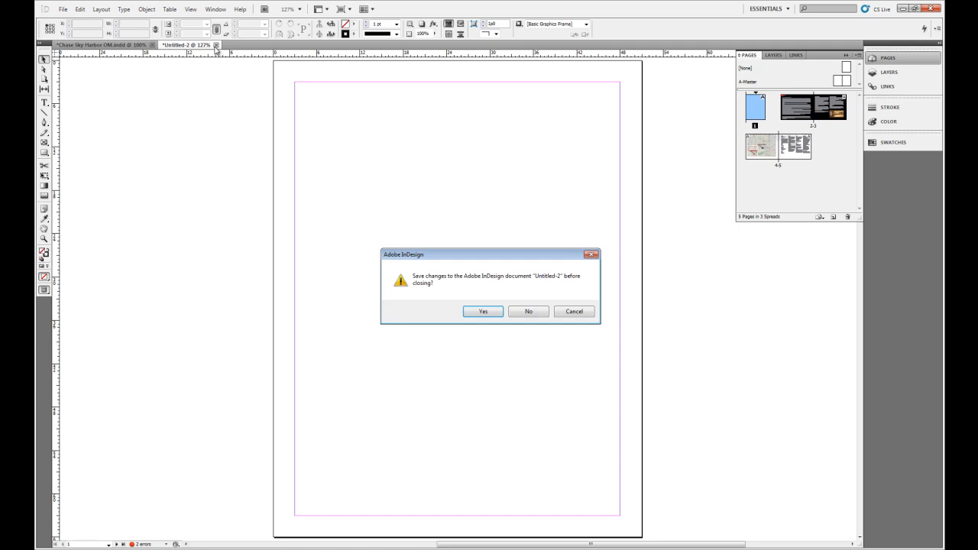
left_click(529, 311)
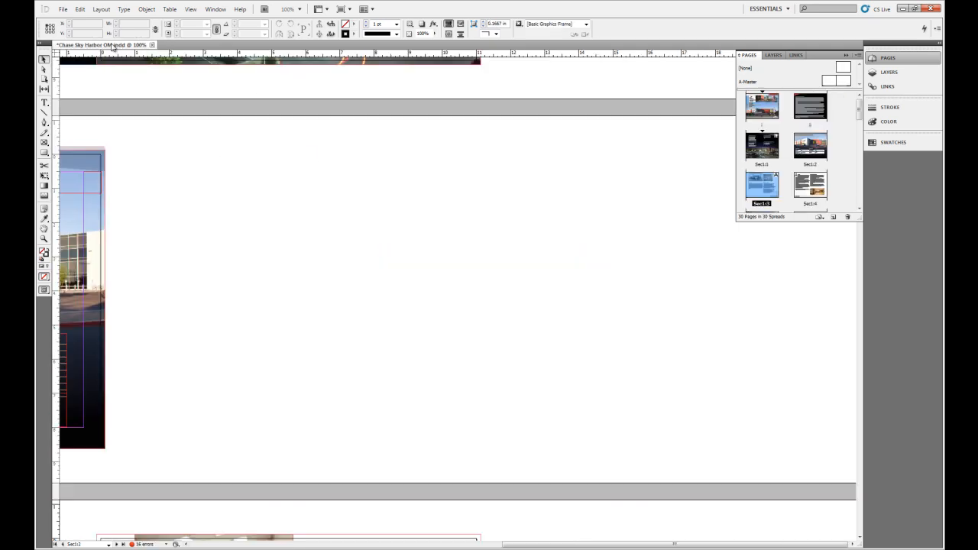